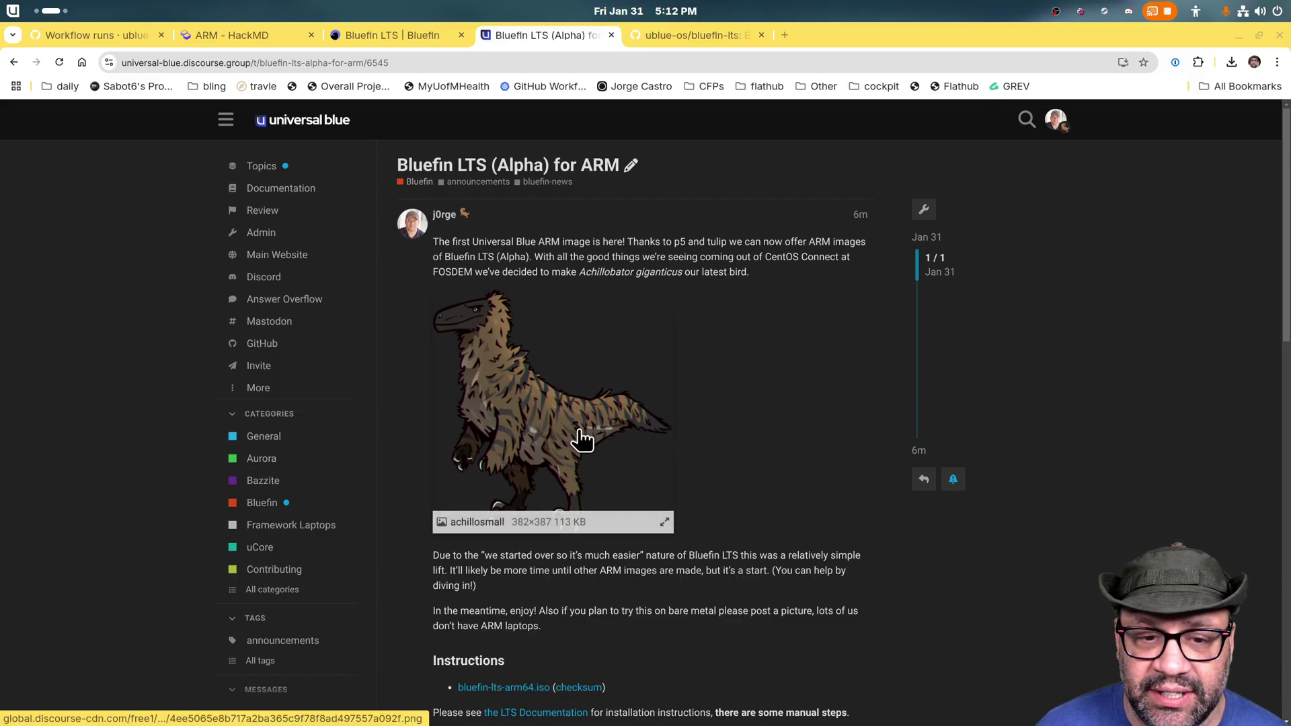
scroll(734, 436, down, 5)
scroll(734, 436, down, 5)
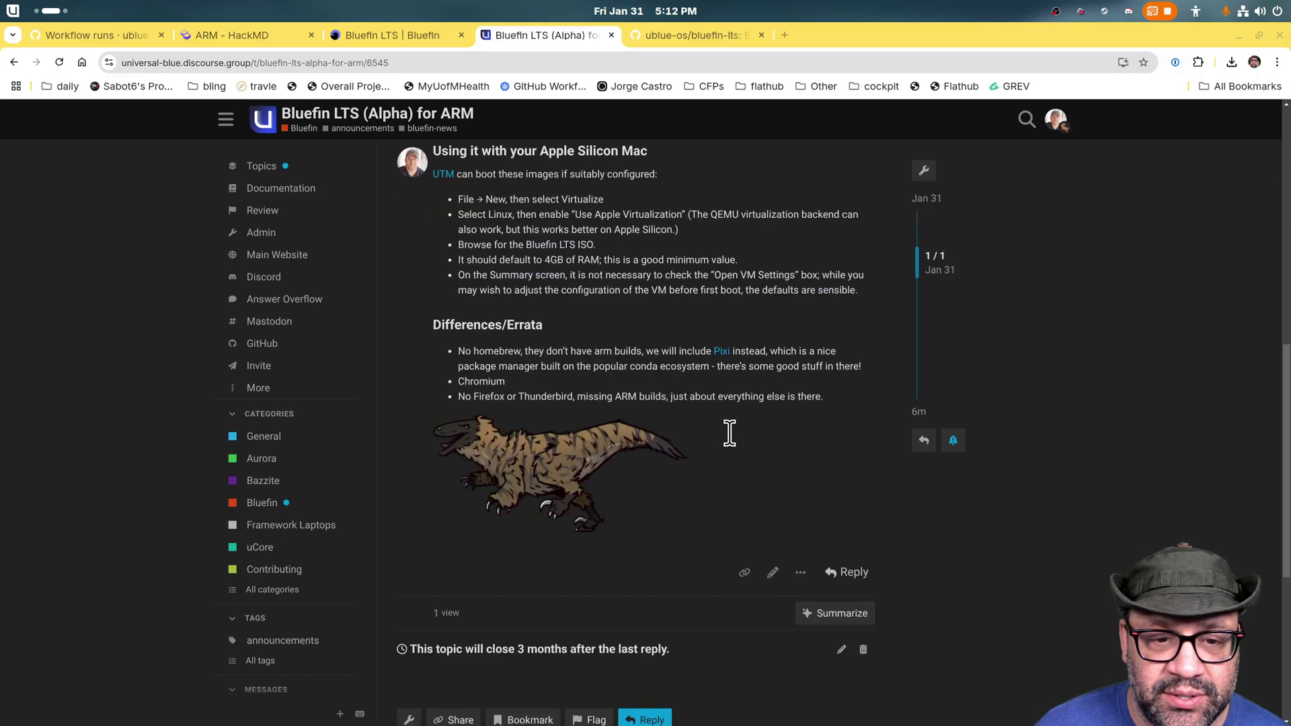
scroll(728, 433, down, 2)
View the second raptor illustration enlarged, then follow the post's ublue-os/bluefin-lts GitHub link
click(593, 287)
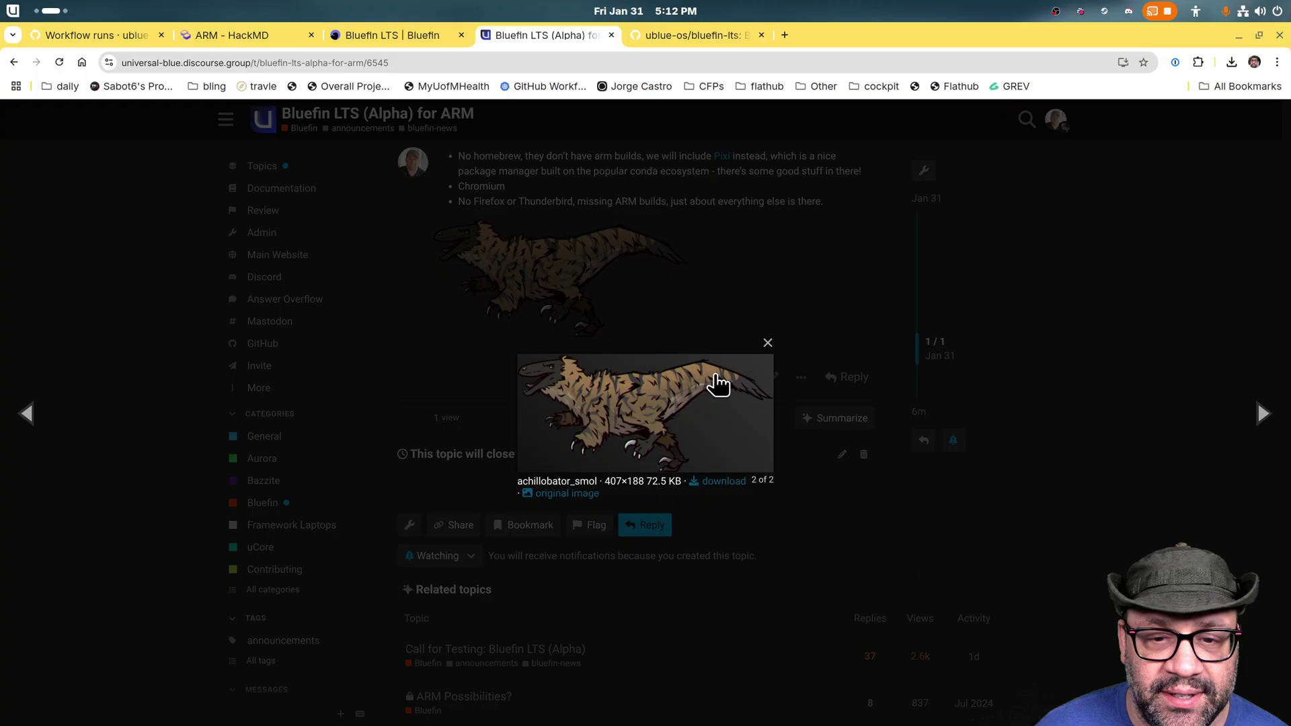
click(767, 342)
scroll(782, 328, up, 5)
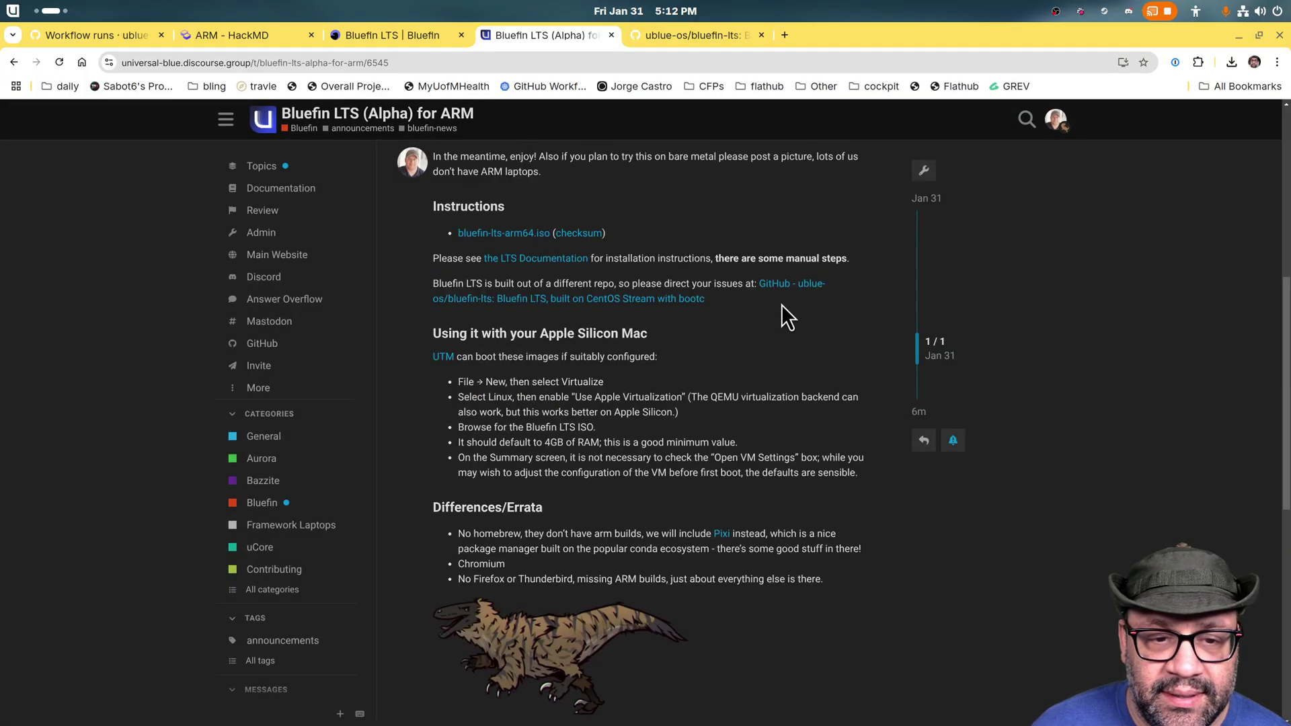
scroll(781, 306, up, 5)
scroll(782, 305, up, 3)
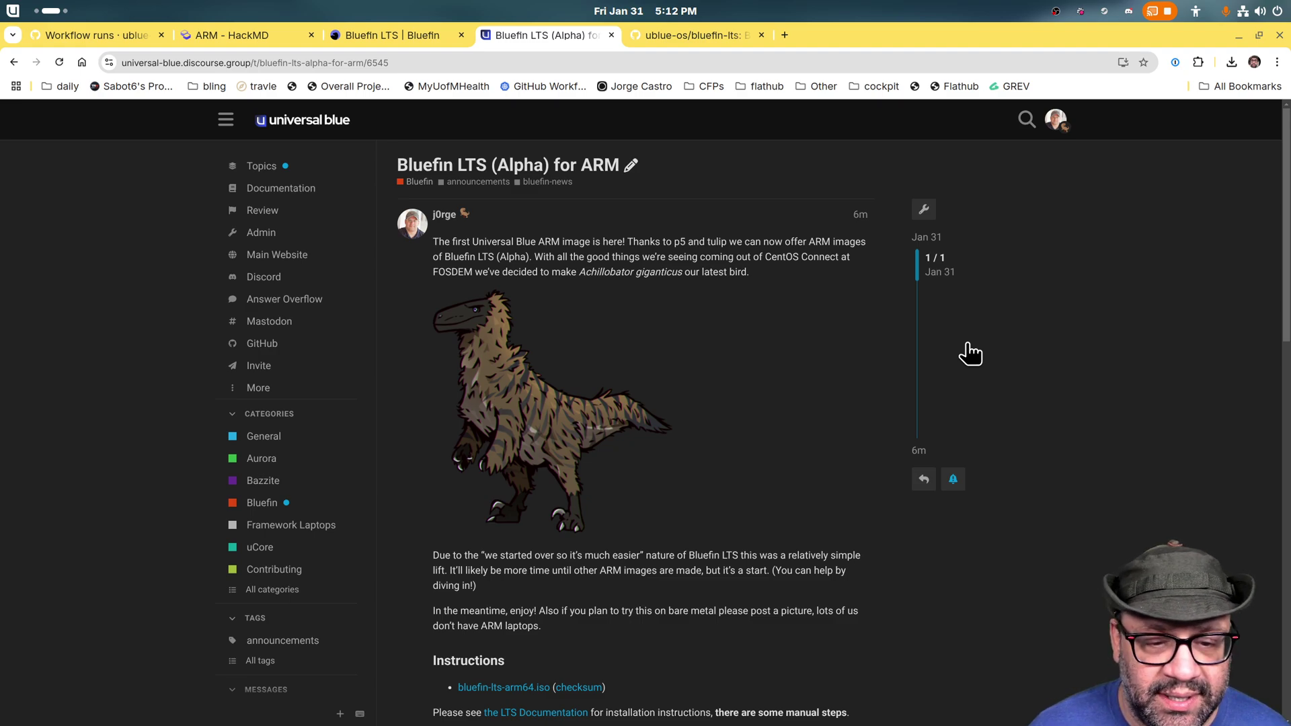
scroll(564, 423, down, 3)
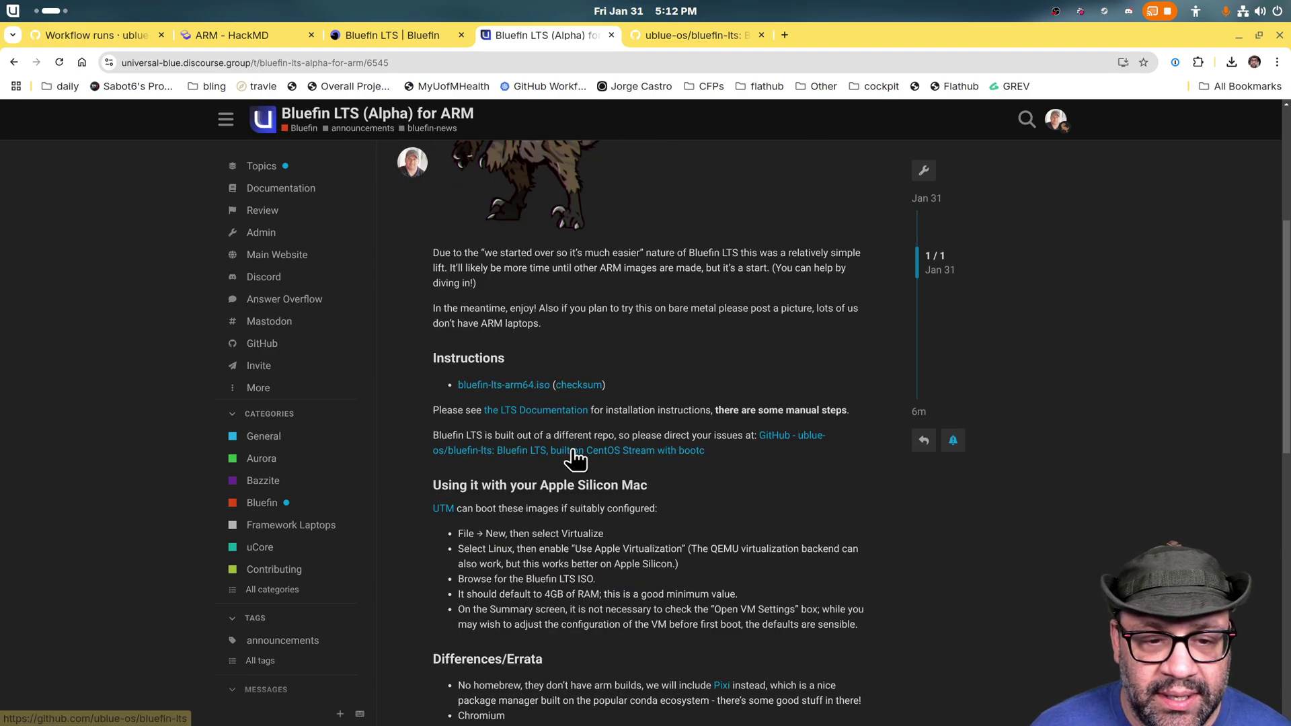
click(575, 451)
scroll(458, 221, down, 3)
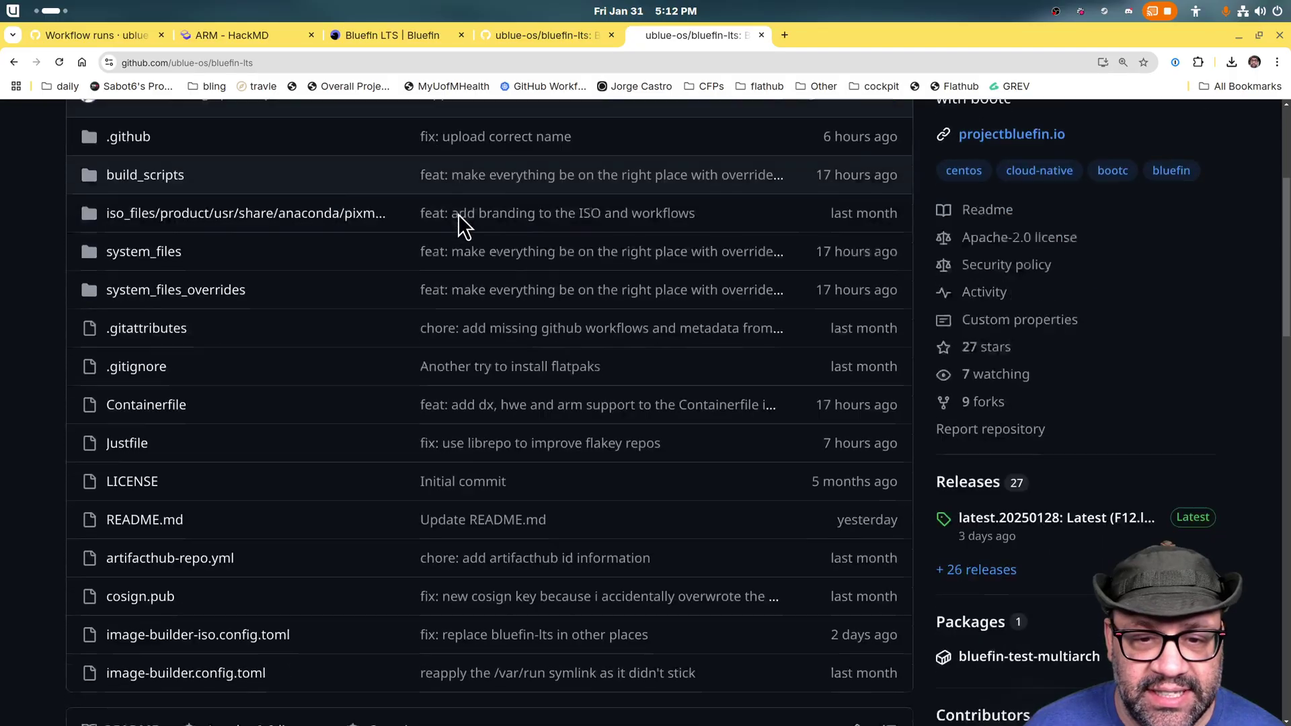
scroll(457, 215, up, 4)
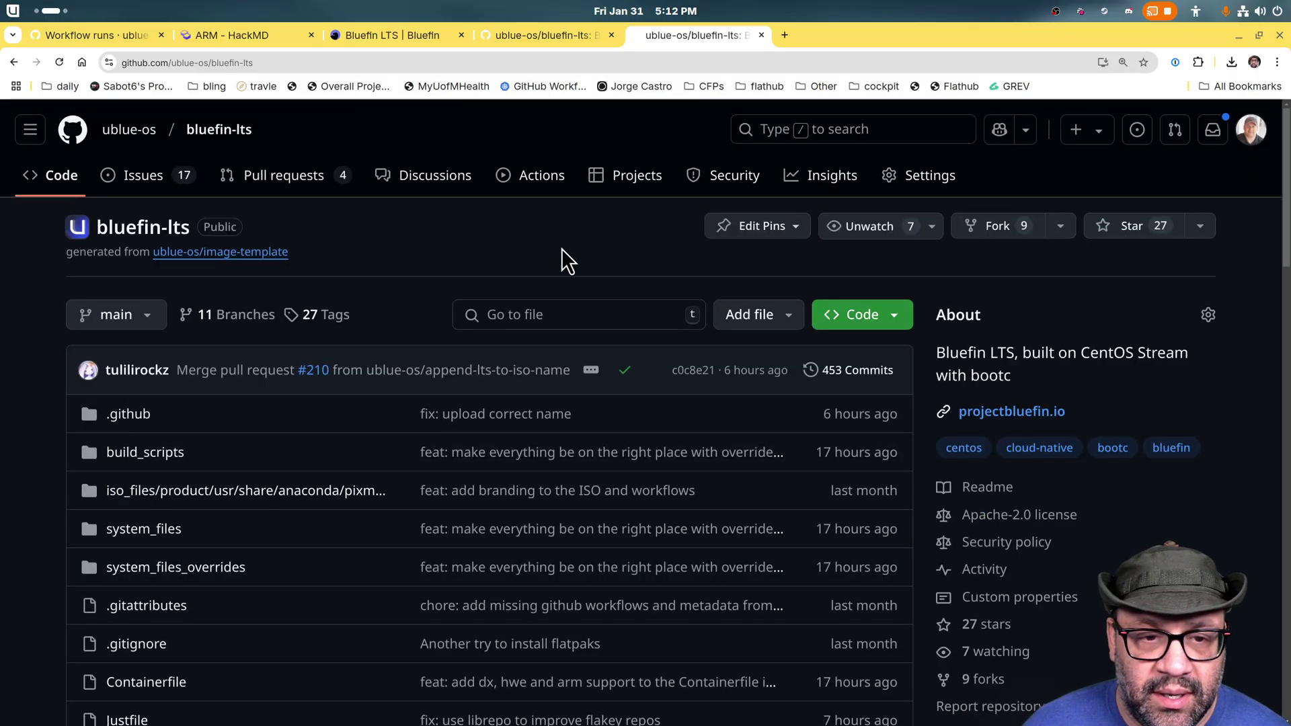